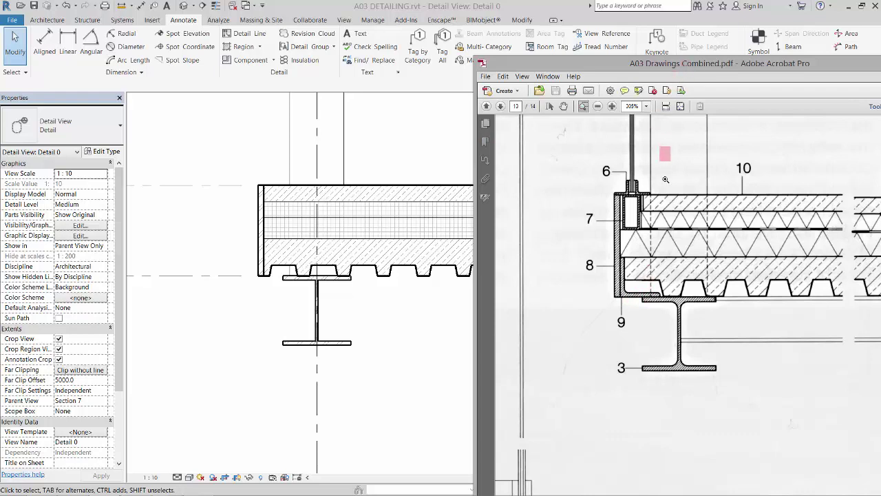
# Place an HSS127x51x4.8 hollow structural section detail component at the slab's upper edge, just inside the edge plate
pyautogui.moveTo(698, 65); pyautogui.dragTo(880, 73)
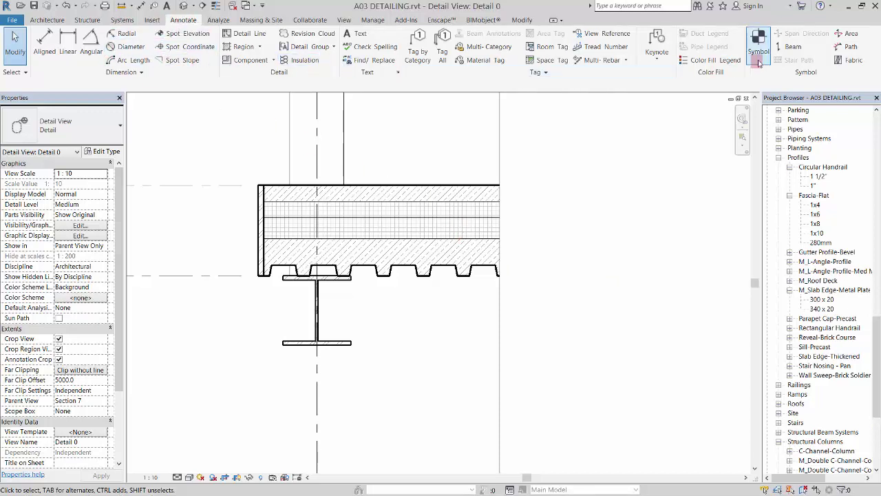
pyautogui.click(272, 61)
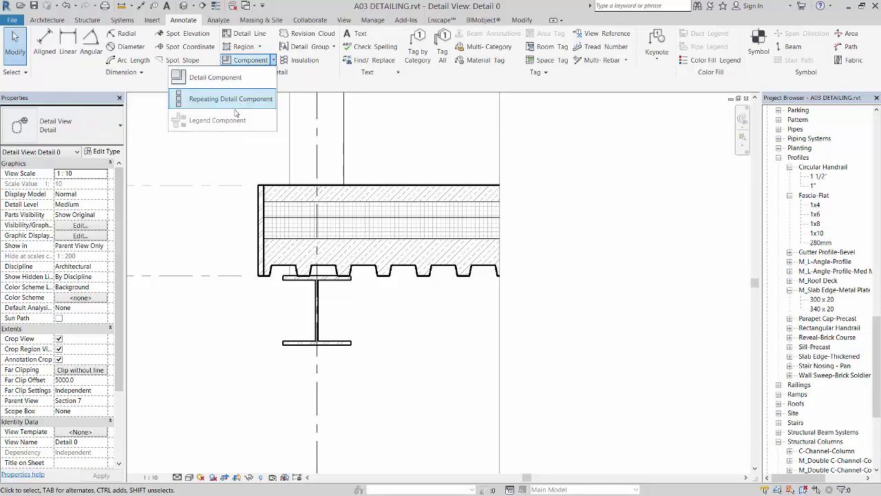
pyautogui.click(216, 78)
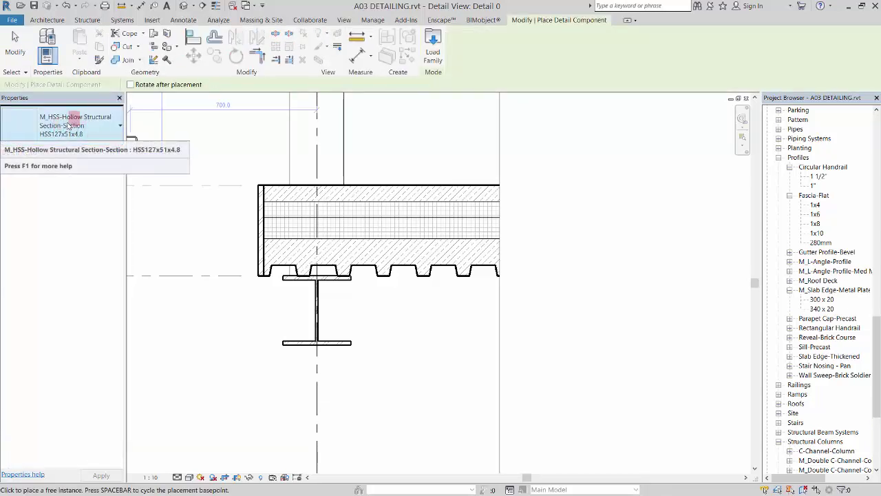
pyautogui.click(107, 134)
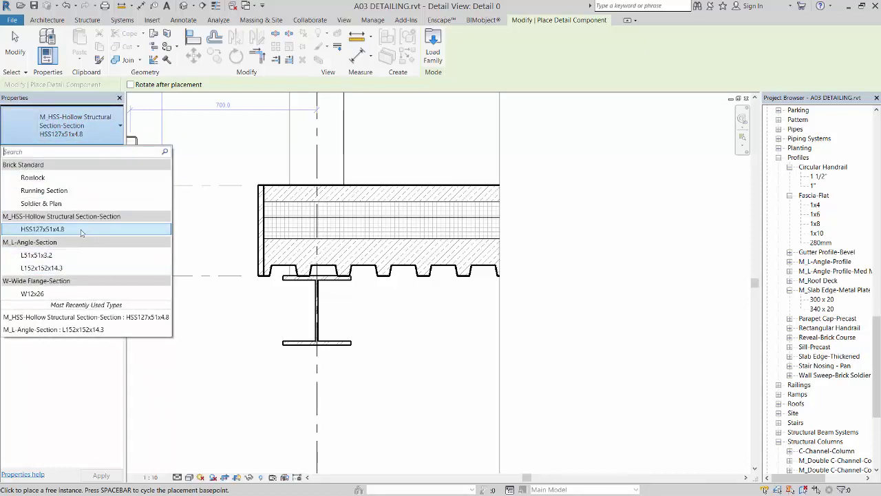
pyautogui.click(44, 230)
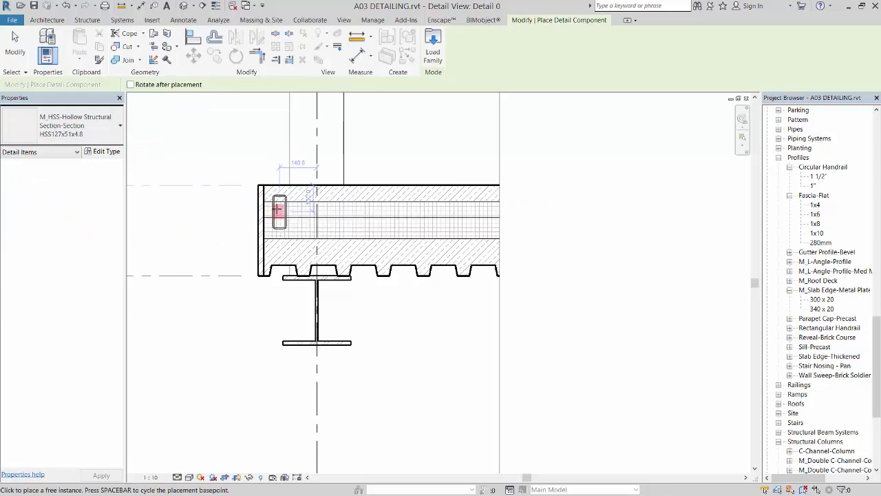
pyautogui.scroll(5, 269, 204)
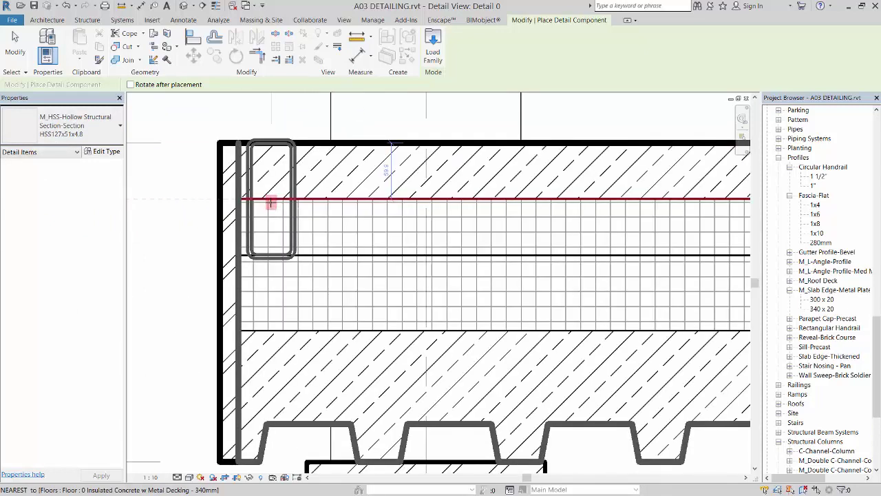
pyautogui.scroll(2, 269, 204)
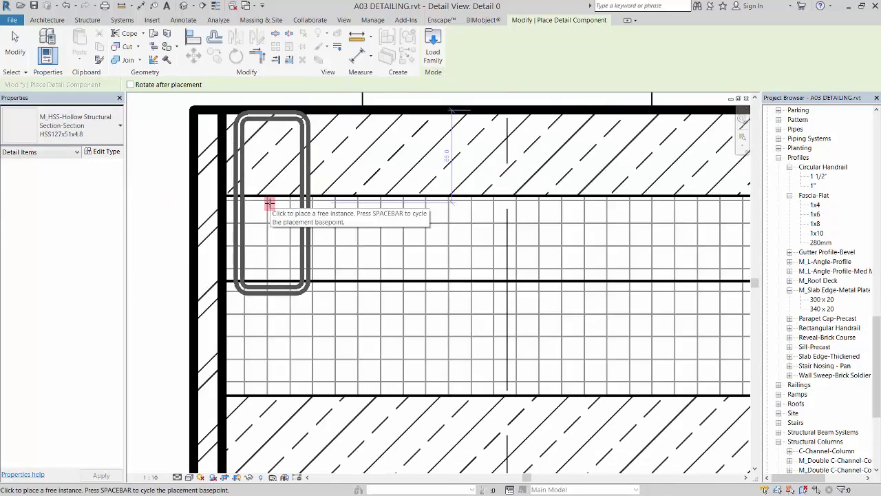
pyautogui.click(268, 202)
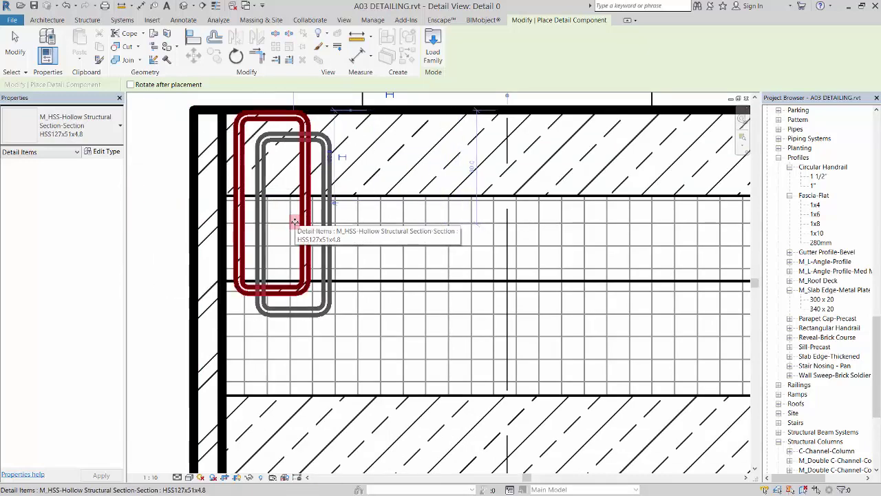
pyautogui.press('Escape')
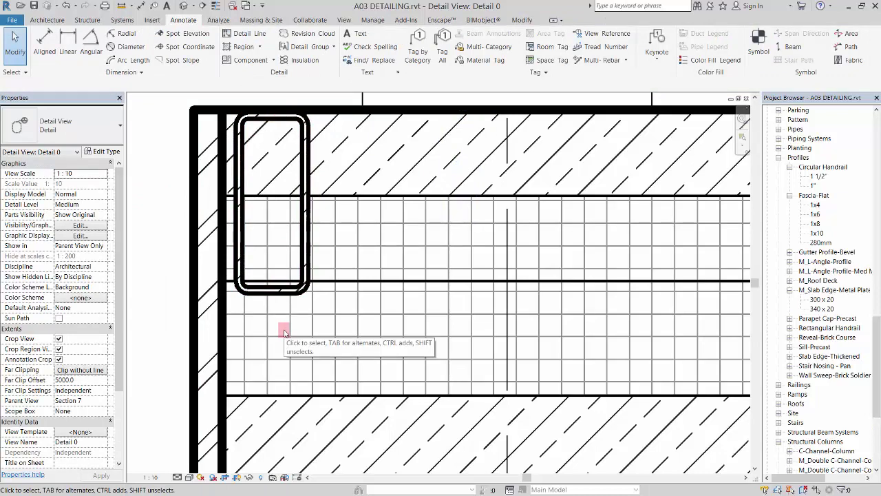
# Display the detail view with thin lines and consult the reference section in the PDF drawings
pyautogui.press('t')
pyautogui.press('l')
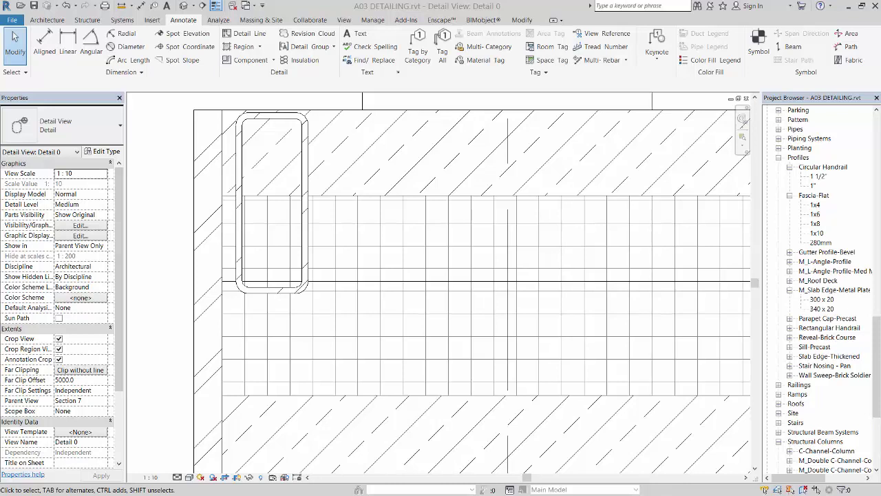
pyautogui.moveTo(880, 62); pyautogui.dragTo(879, 64)
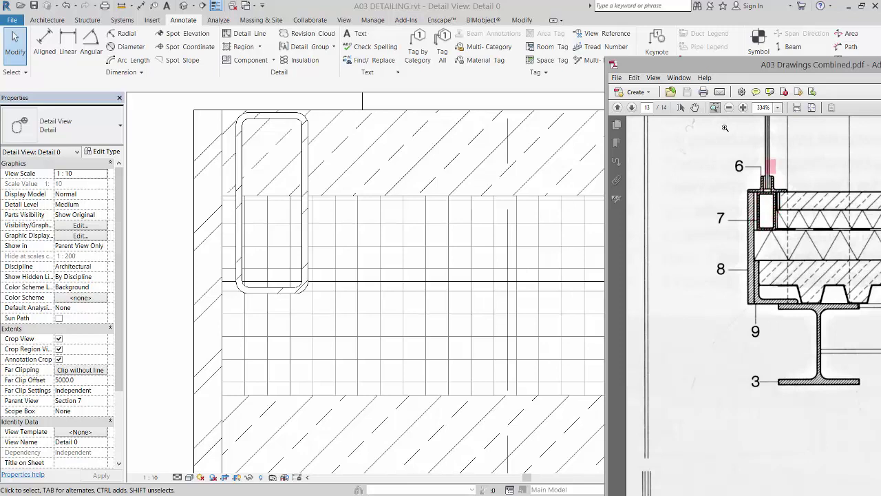
pyautogui.click(149, 140)
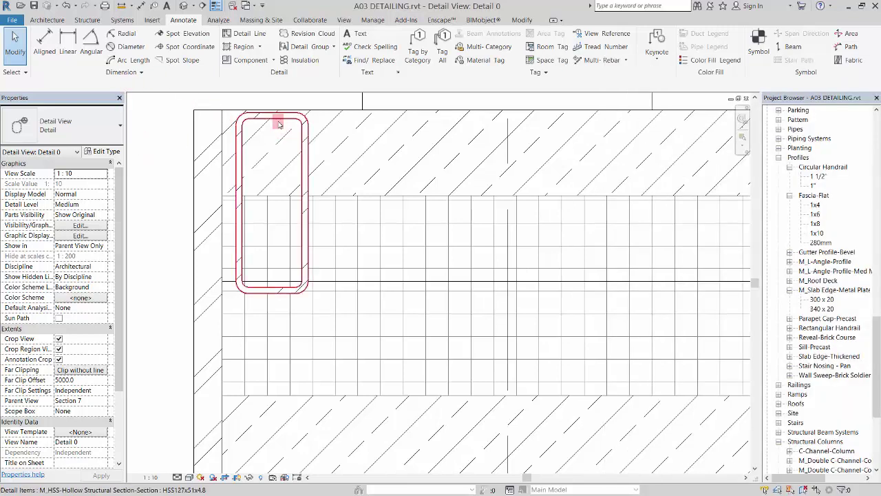
# Move the hollow section up until its top face aligns with the top of the slab
pyautogui.click(279, 124)
pyautogui.click(194, 55)
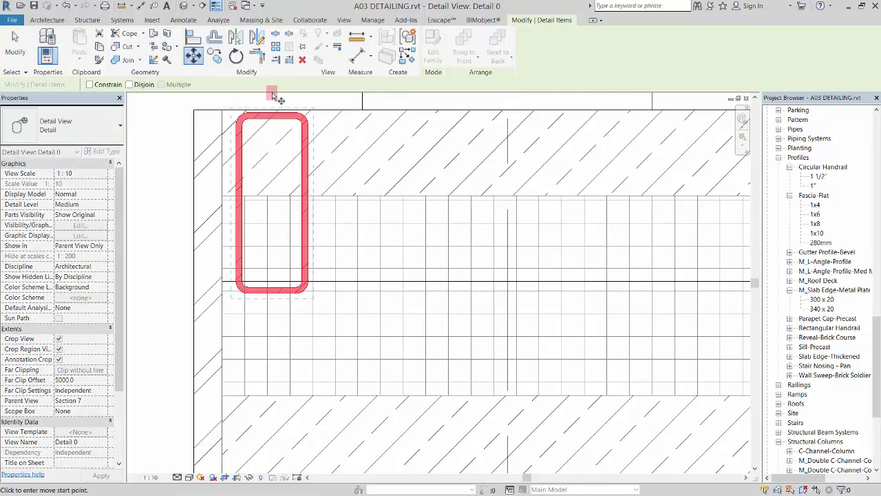
pyautogui.scroll(5, 277, 138)
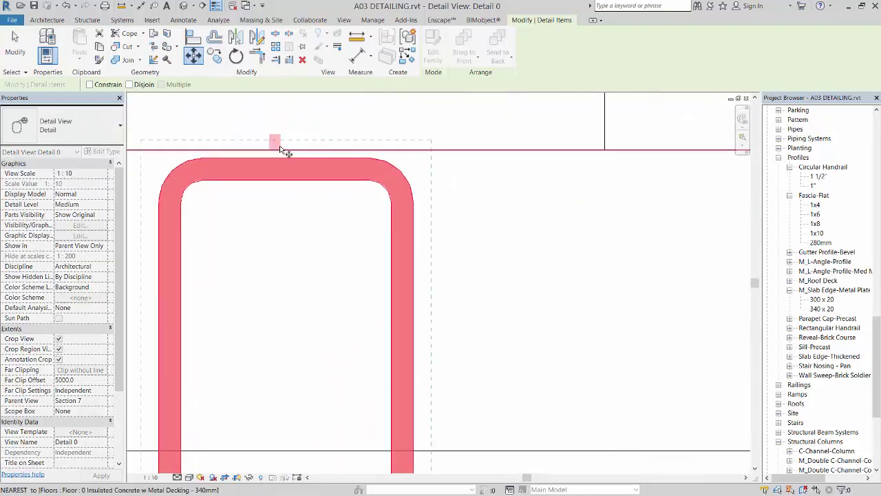
pyautogui.click(285, 158)
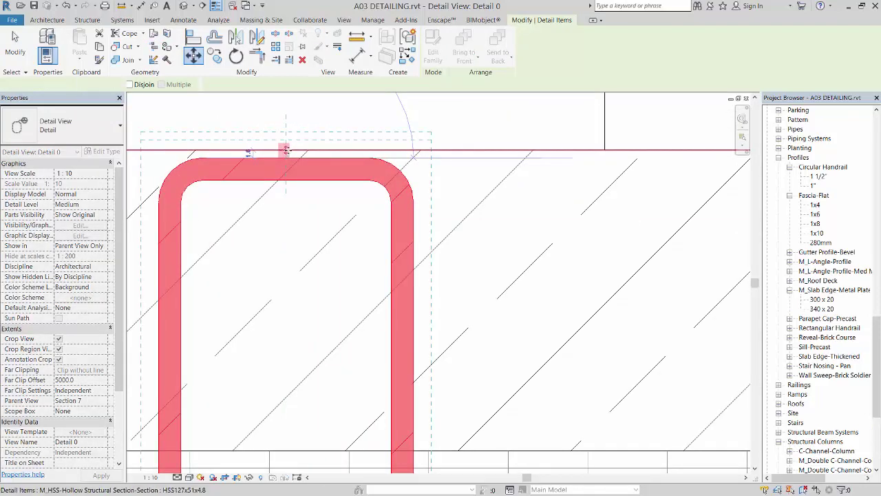
pyautogui.click(286, 150)
# Move the hollow section horizontally until its outer side meets the inner face of the edge plate
pyautogui.scroll(-2, 322, 145)
pyautogui.click(194, 57)
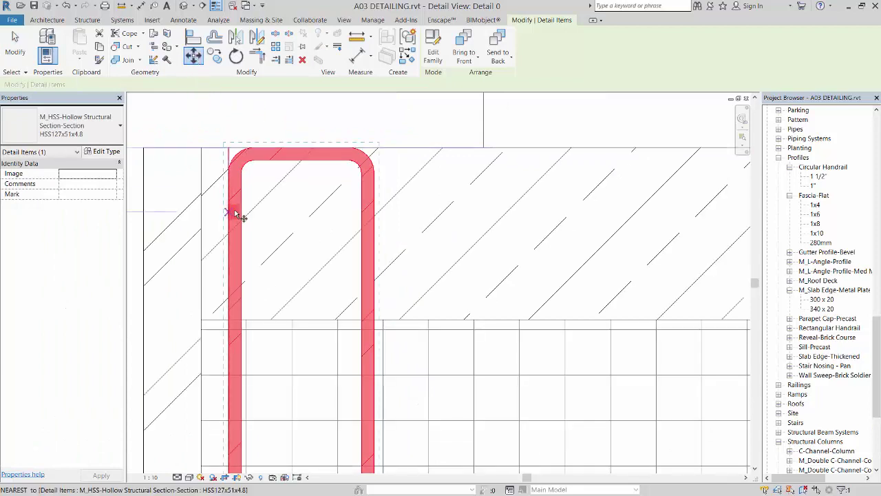
pyautogui.click(235, 214)
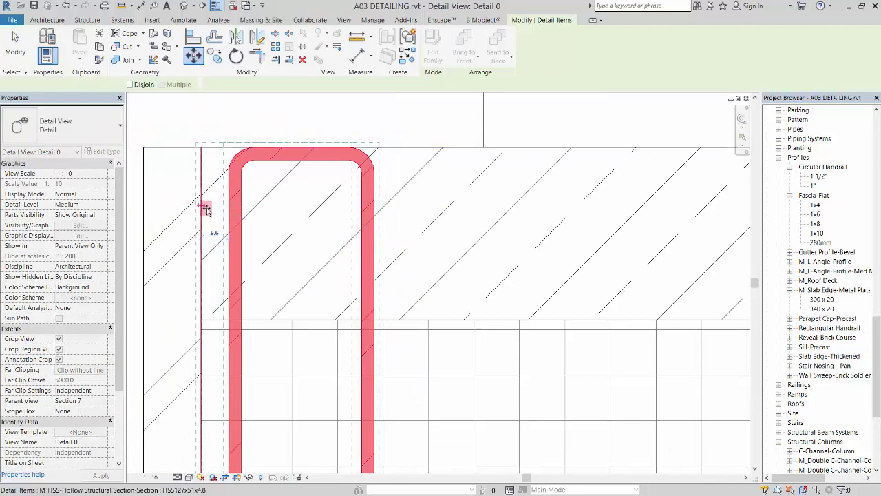
pyautogui.click(205, 210)
# Shift the hollow section horizontally away from the edge plate to leave a small gap between them
pyautogui.click(193, 57)
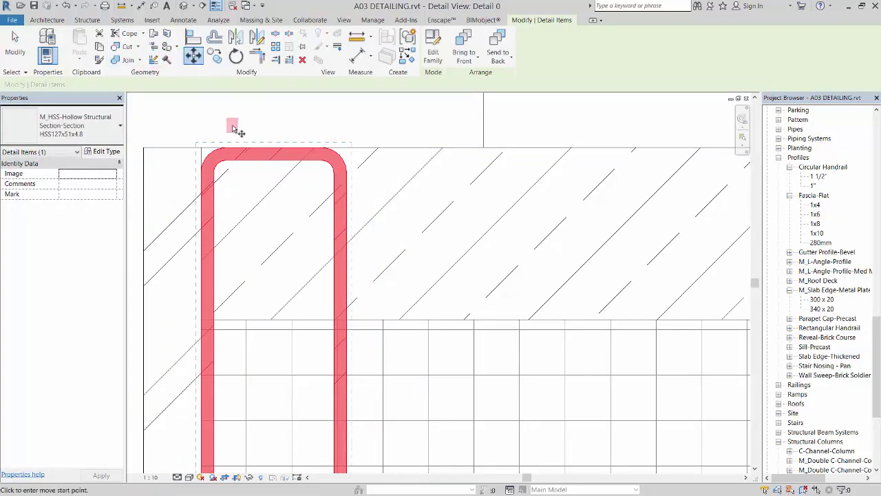
pyautogui.click(234, 128)
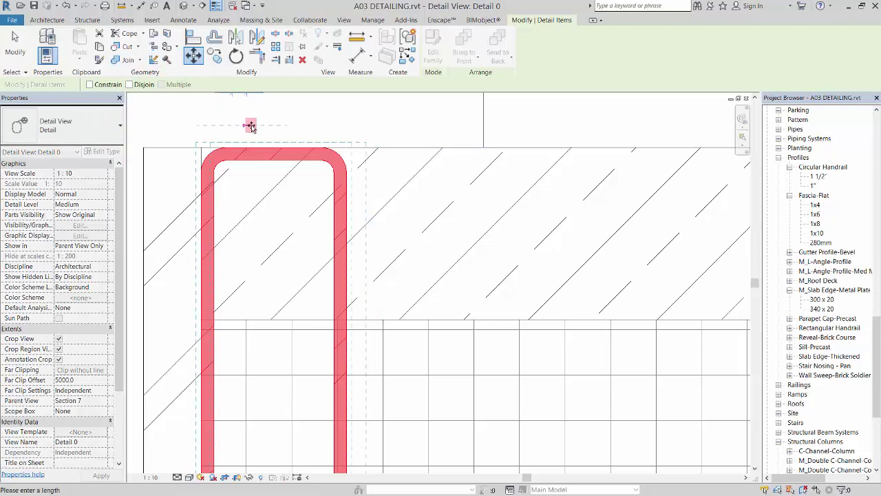
pyautogui.press('Return')
pyautogui.press('Escape')
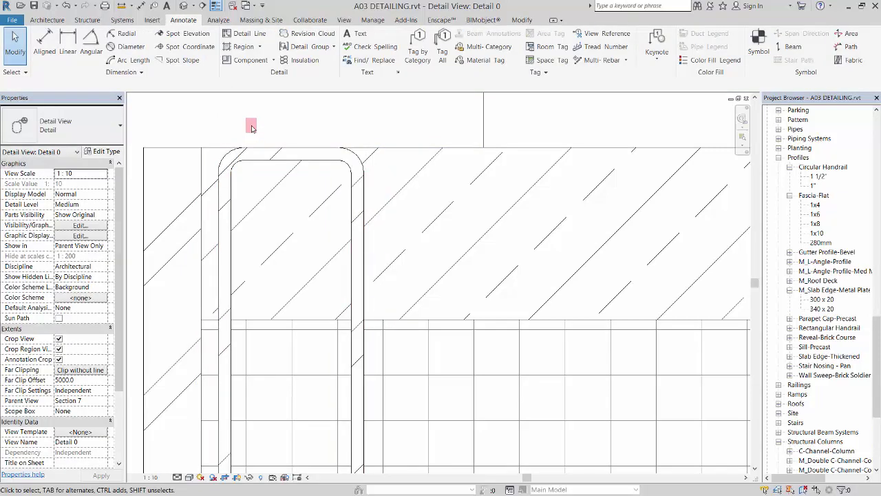
# Rename the hollow section's type as HSS120x60x4
pyautogui.scroll(-2, 251, 128)
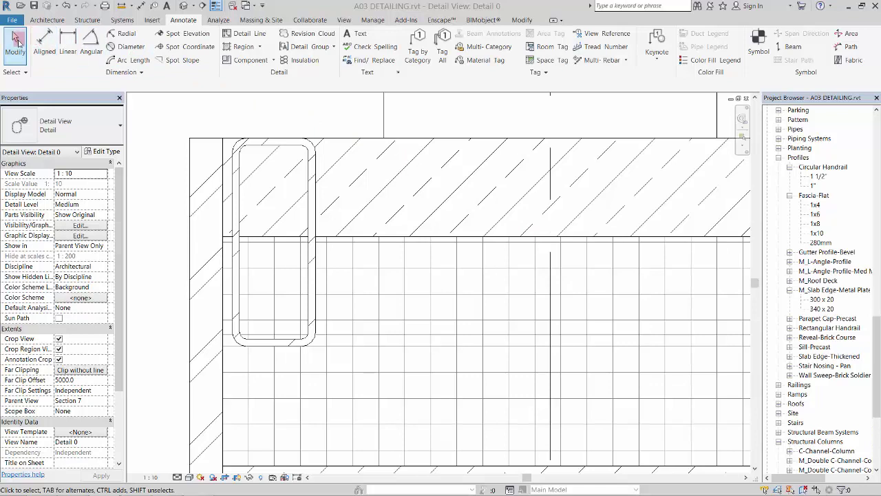
pyautogui.click(247, 148)
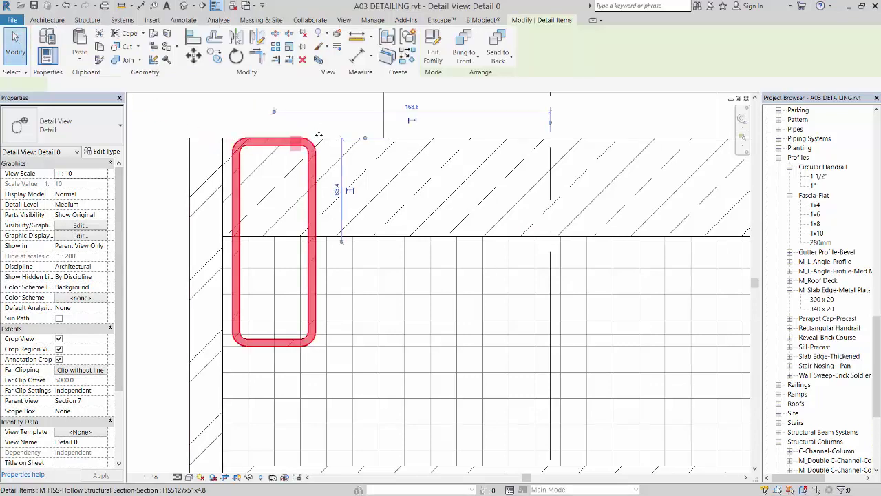
pyautogui.click(105, 151)
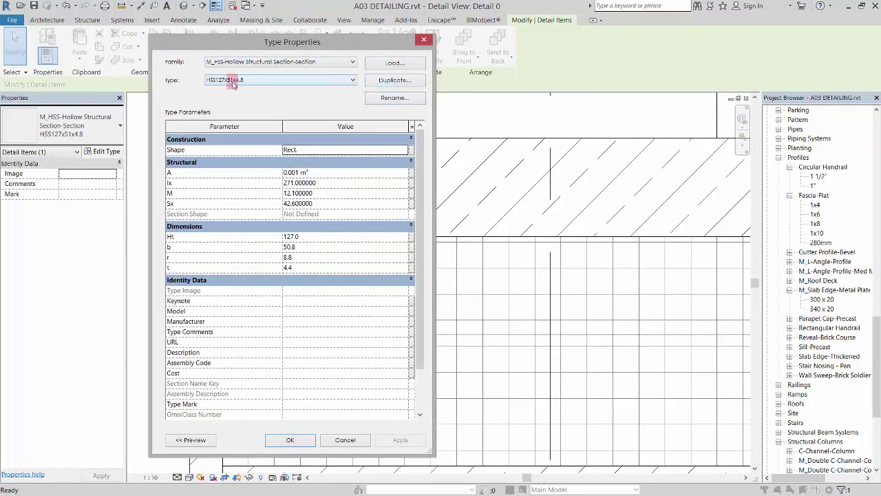
pyautogui.click(393, 98)
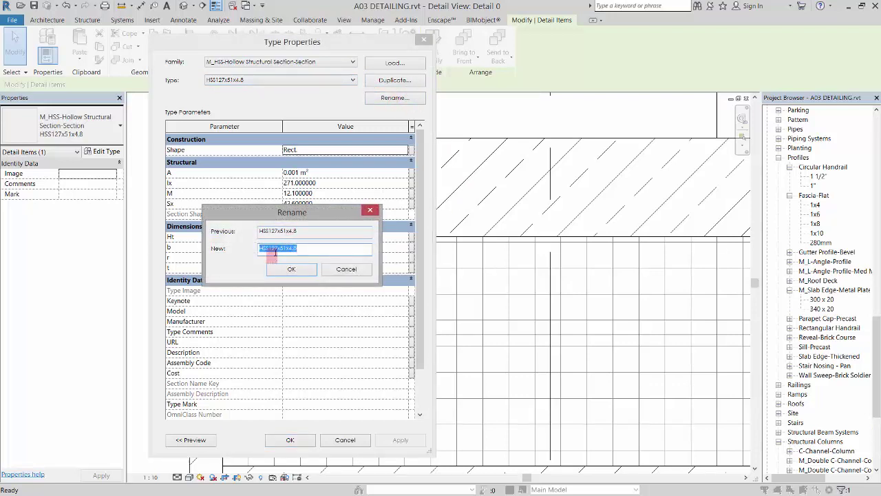
pyautogui.click(274, 248)
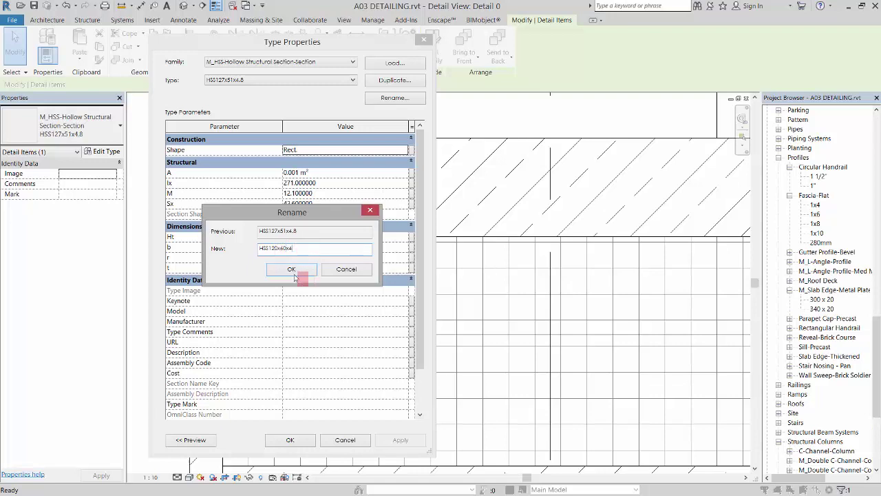
pyautogui.click(292, 269)
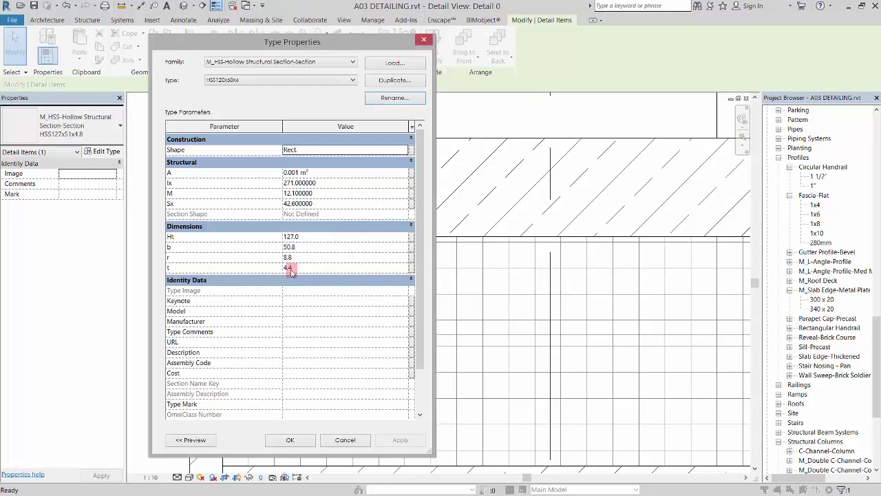
# Set the hollow section type's height Ht to 120, width b to 60 and thickness t to 4
pyautogui.click(247, 279)
pyautogui.click(312, 239)
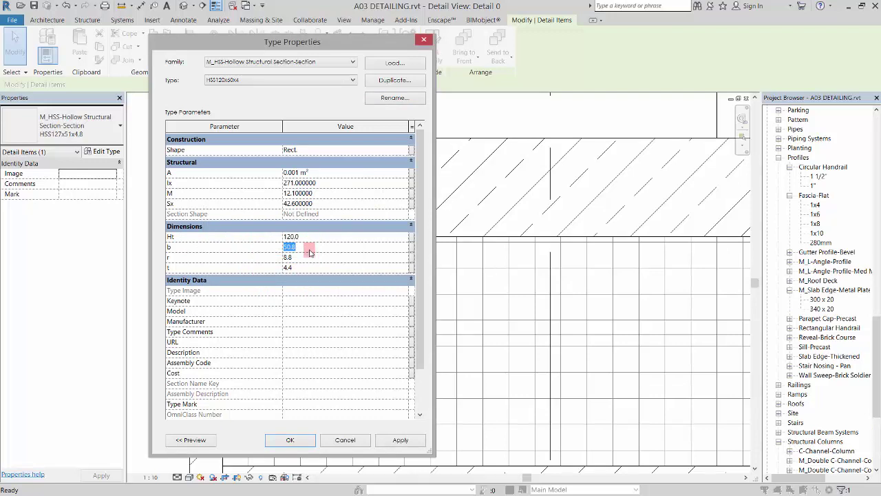
pyautogui.click(304, 268)
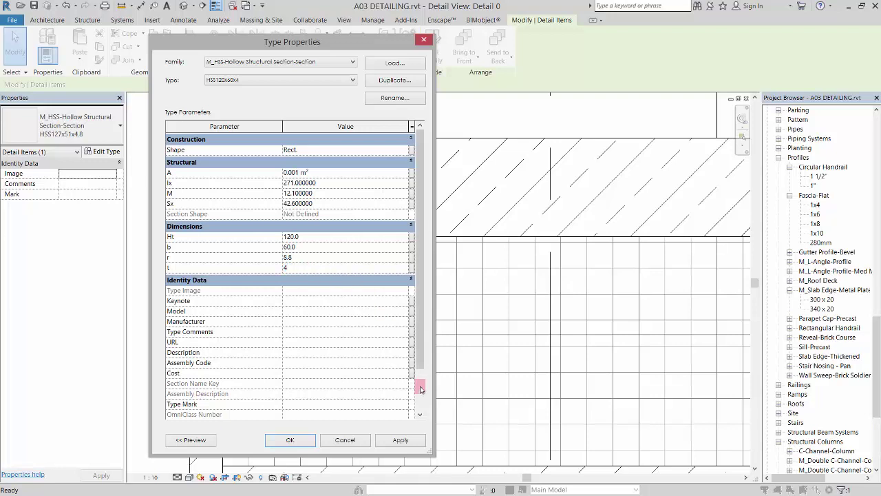
pyautogui.click(304, 448)
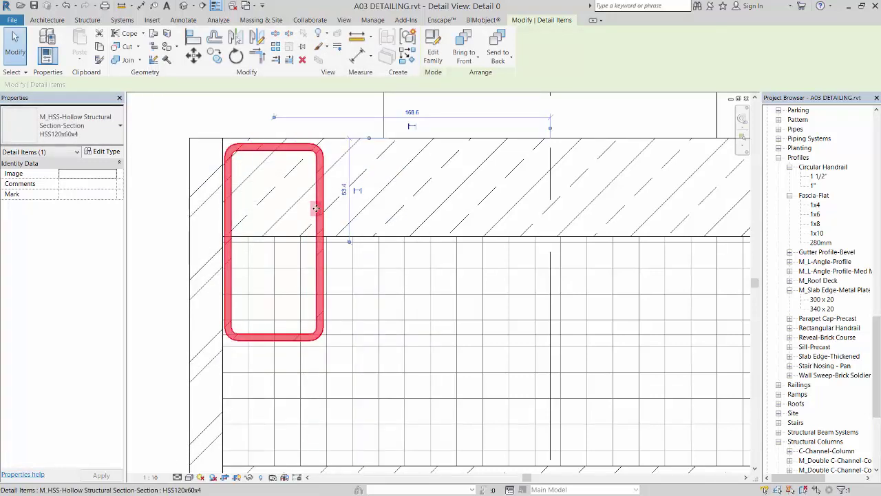
# Move the resized hollow section up so its top face is flush with the top of the slab again
pyautogui.click(194, 55)
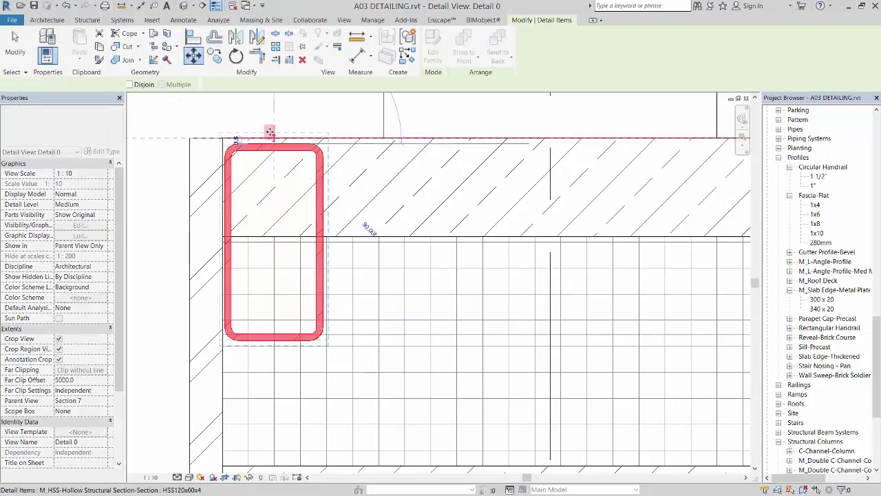
pyautogui.click(274, 134)
# Try to move the resized hollow section against the inner face of the edge plate
pyautogui.click(193, 55)
pyautogui.scroll(4, 226, 143)
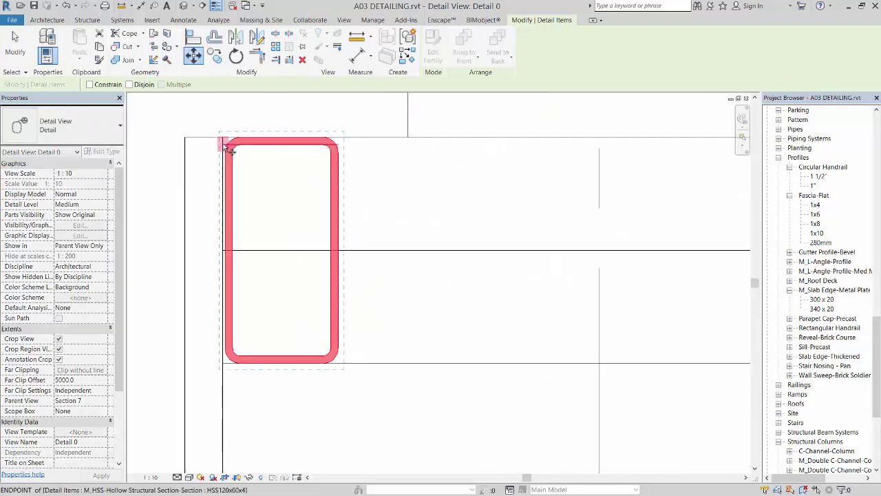
pyautogui.click(223, 186)
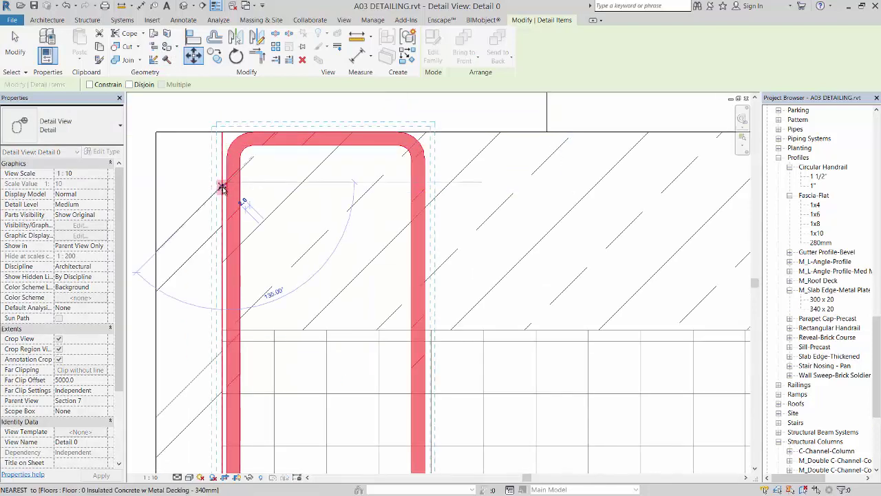
pyautogui.click(216, 190)
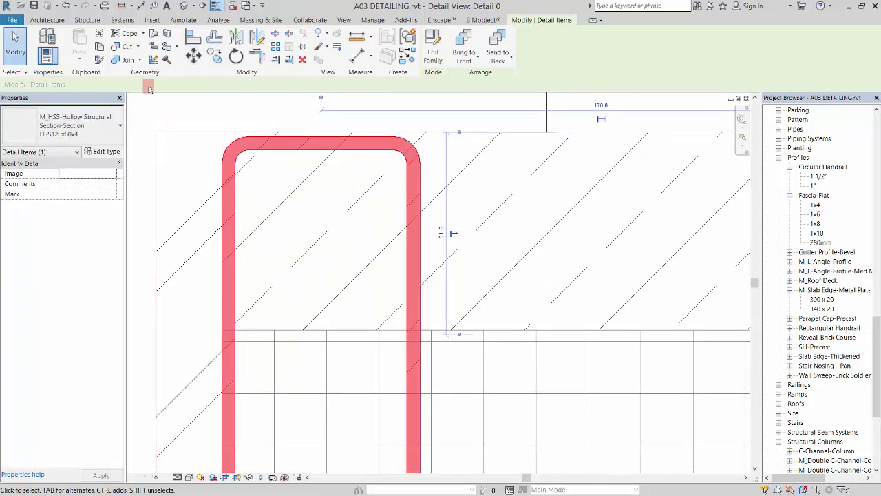
pyautogui.hotkey('ctrl', 'z')
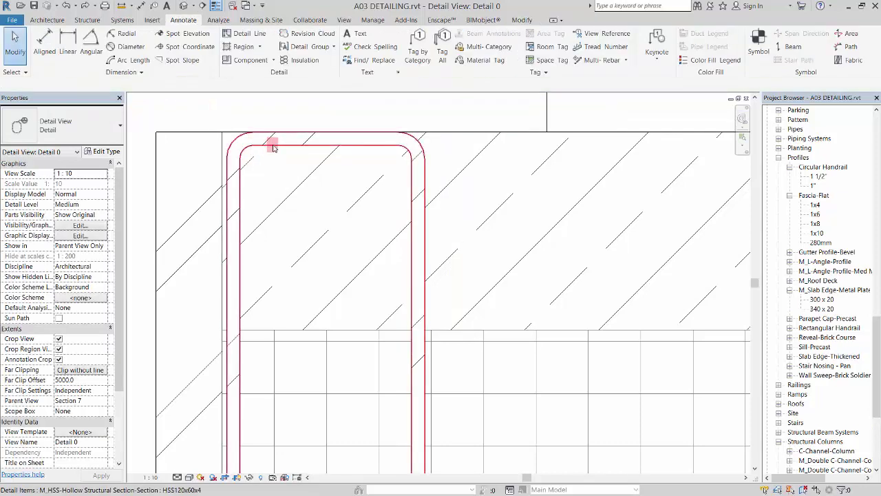
# Move the hollow section horizontally so its outer face sits against the inner face of the edge plate
pyautogui.click(269, 141)
pyautogui.click(193, 56)
pyautogui.scroll(3, 216, 150)
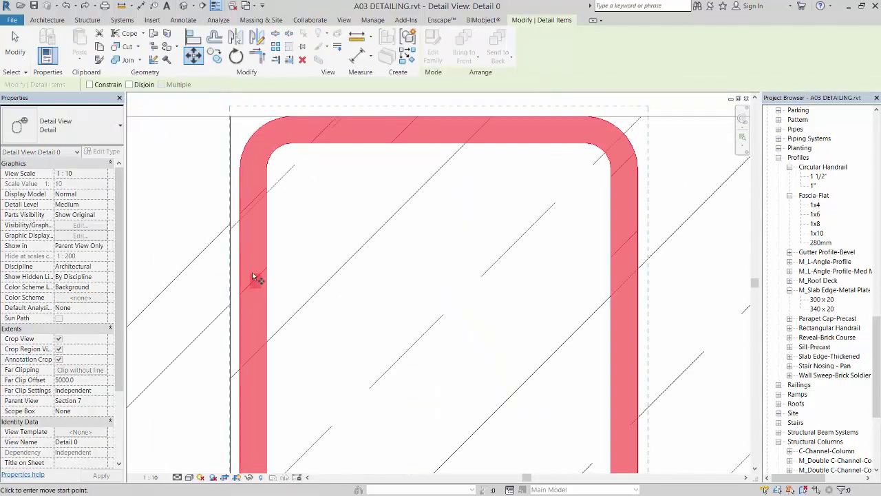
pyautogui.click(230, 267)
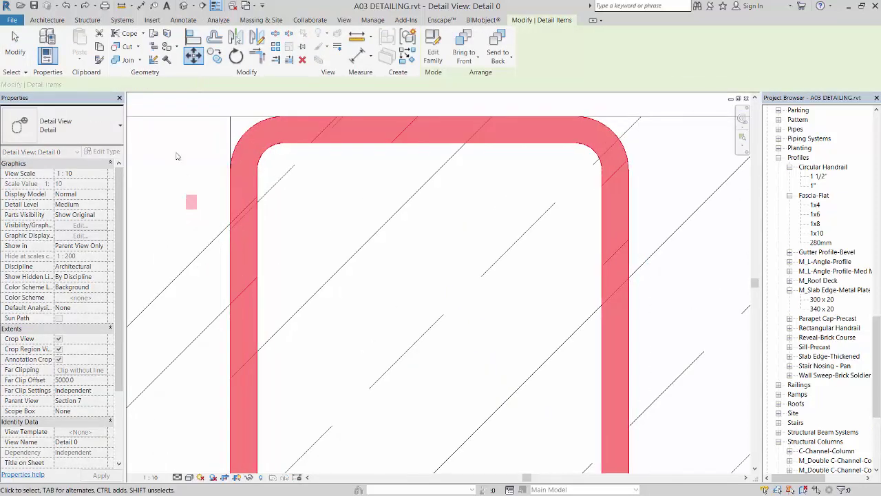
# Move the hollow section horizontally away from the edge plate, leaving a small gap between them
pyautogui.click(195, 57)
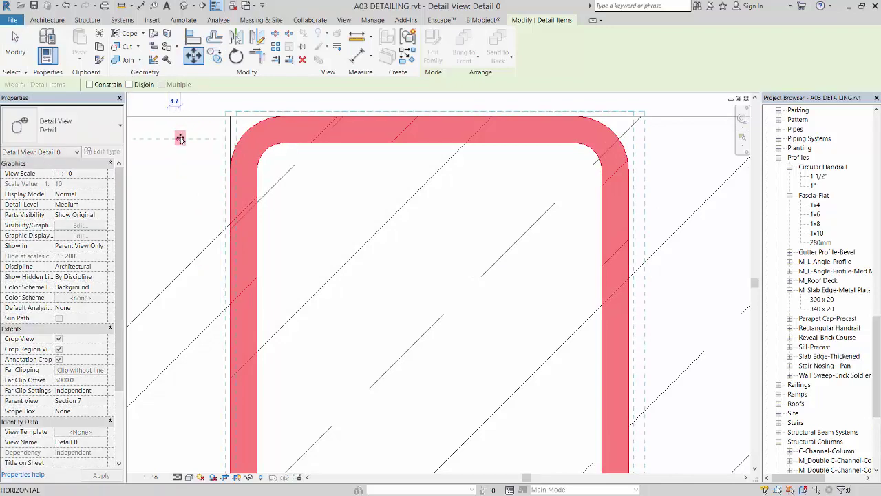
pyautogui.click(179, 139)
pyautogui.click(178, 138)
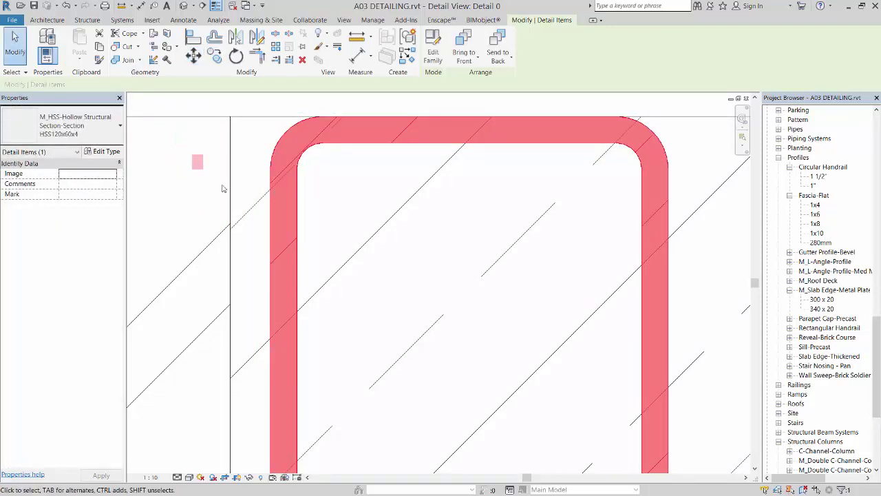
# Compare the hollow section's position at the slab edge with the reference detail in A03 Drawings Combined.pdf
pyautogui.scroll(-5, 256, 202)
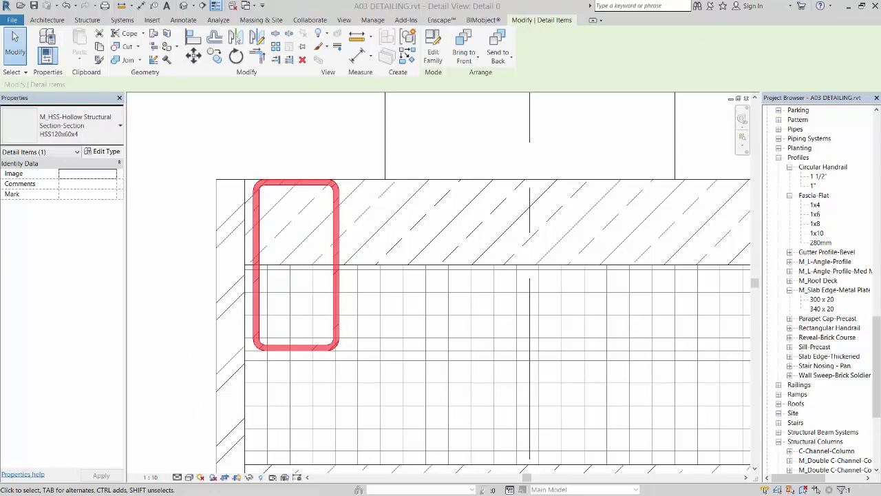
pyautogui.moveTo(880, 88); pyautogui.dragTo(723, 69)
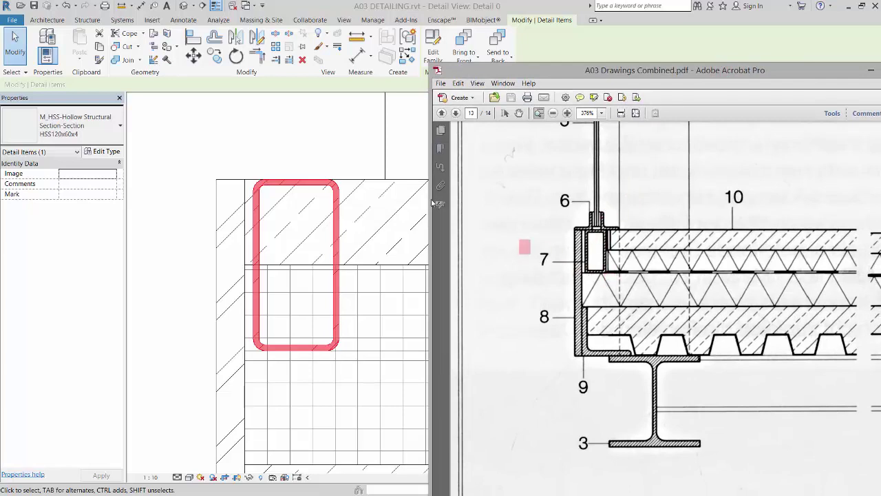
pyautogui.moveTo(607, 72); pyautogui.dragTo(880, 88)
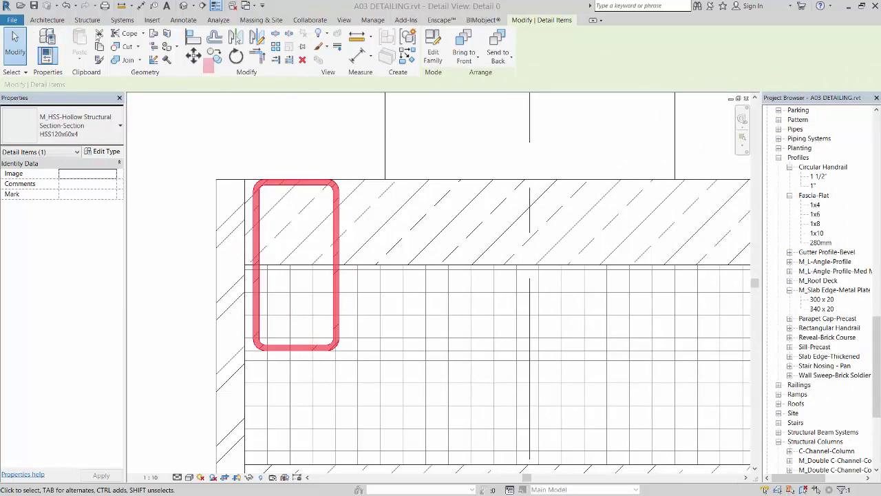
pyautogui.click(15, 43)
# Start a masking region and pick boundary lines from the section's inner right edge, outer top and bottom edges, and the plate's inner face
pyautogui.scroll(1, 315, 291)
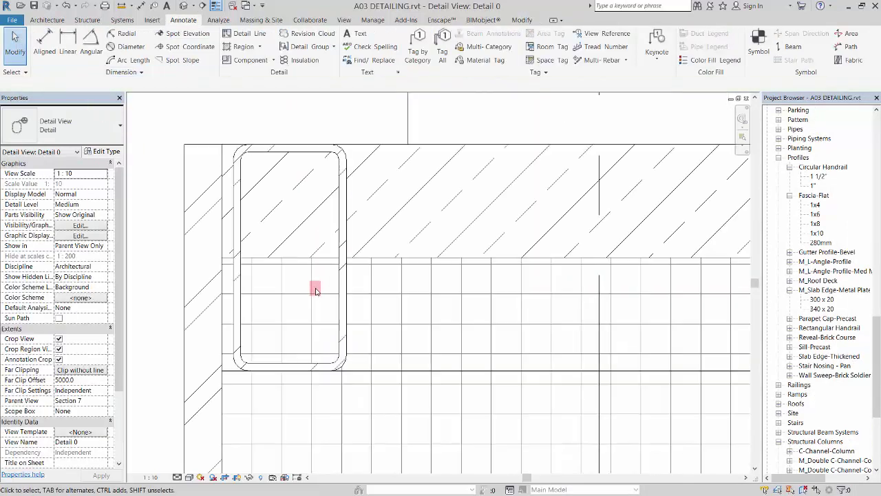
pyautogui.scroll(1, 303, 320)
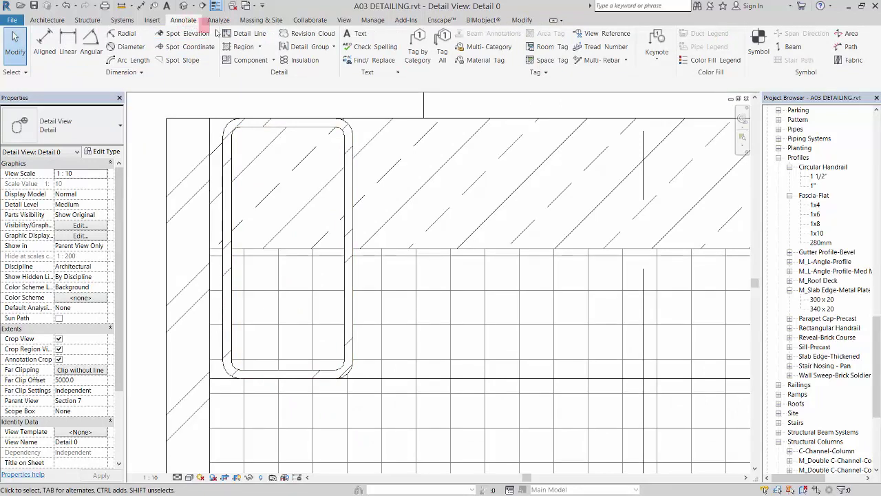
pyautogui.click(260, 46)
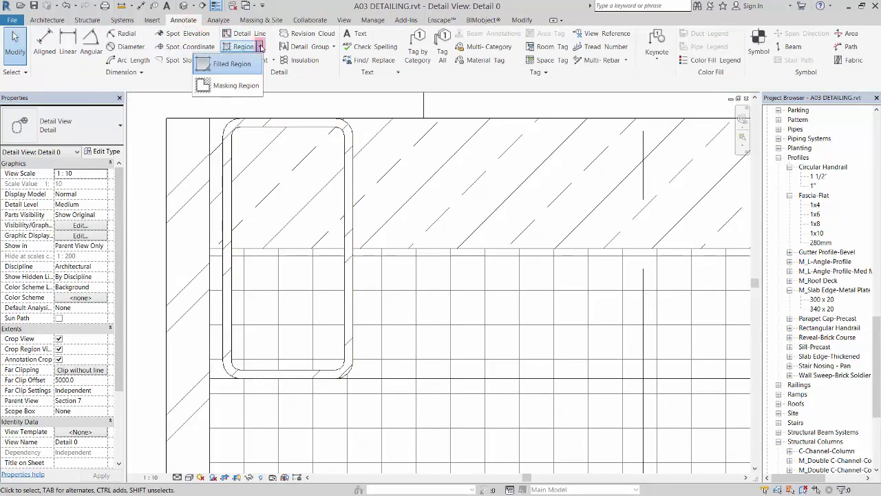
pyautogui.click(255, 88)
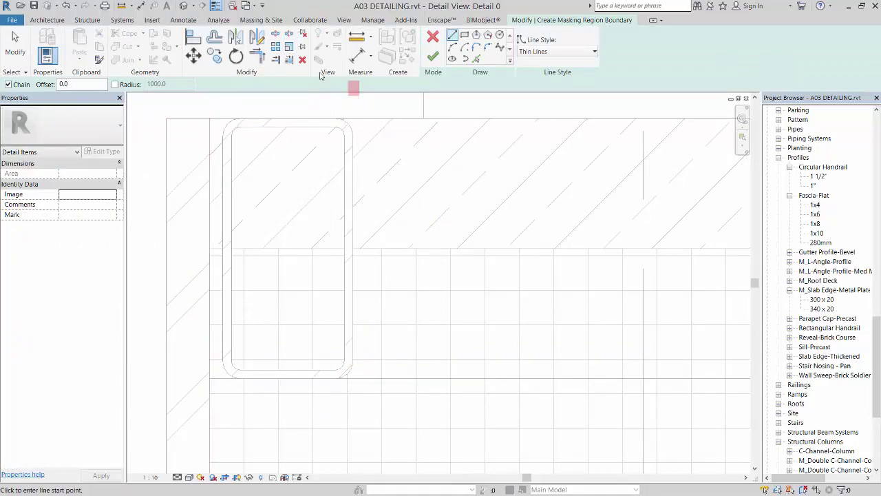
pyautogui.click(478, 59)
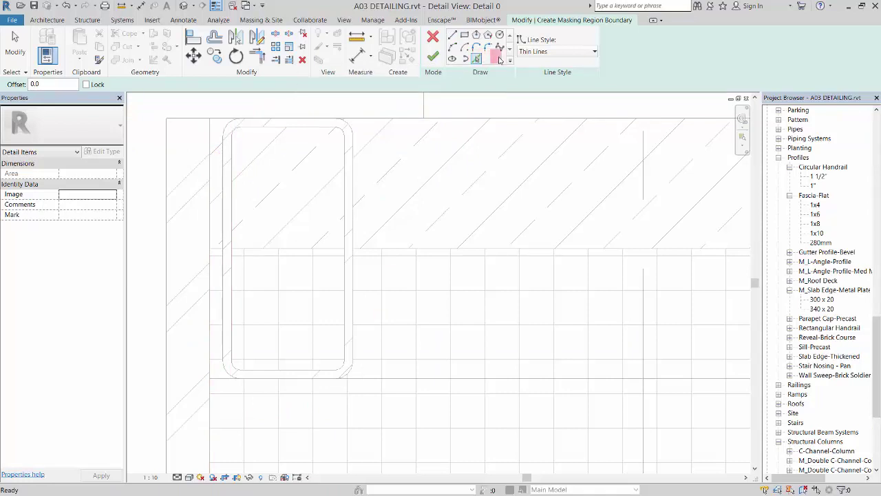
pyautogui.click(357, 178)
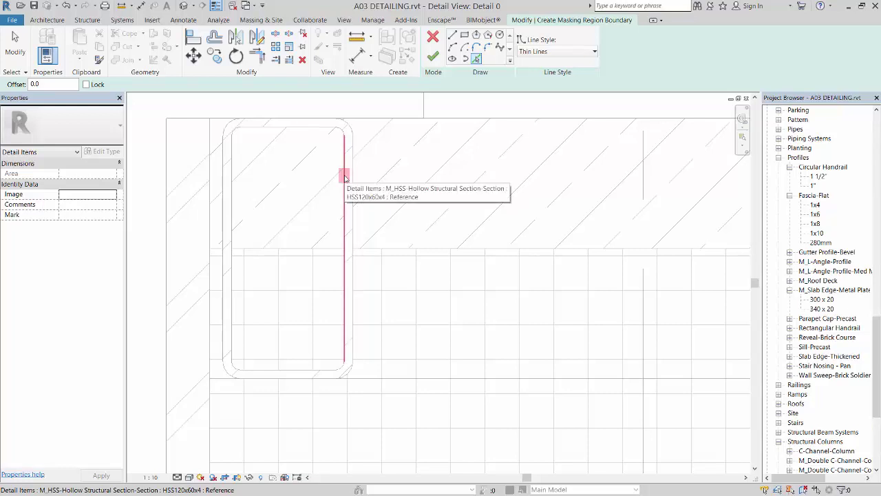
pyautogui.click(344, 178)
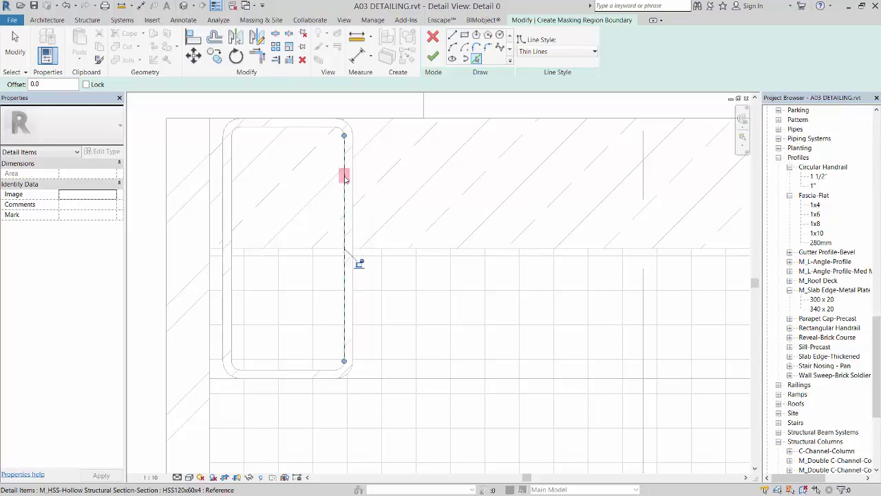
pyautogui.click(275, 118)
pyautogui.click(213, 201)
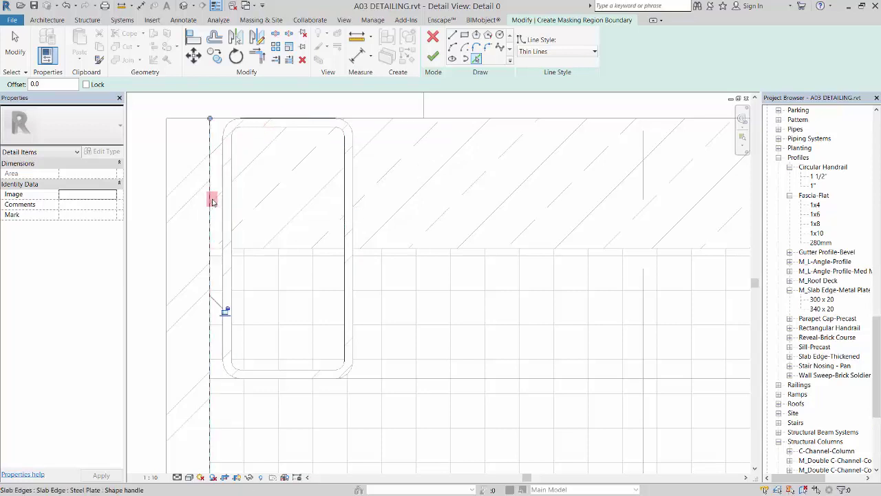
pyautogui.click(276, 385)
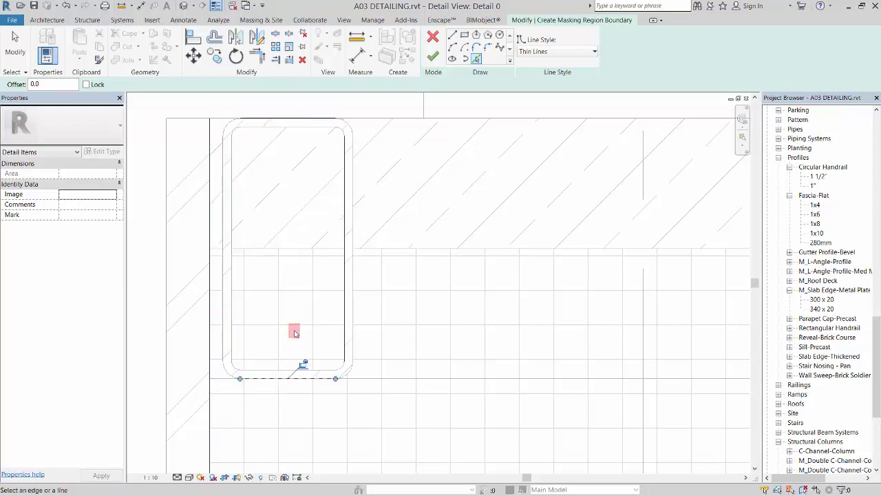
# Trim and extend the masking region's boundary lines to corners so they form a closed rectangle around the hollow section
pyautogui.press('t')
pyautogui.press('r')
pyautogui.click(279, 378)
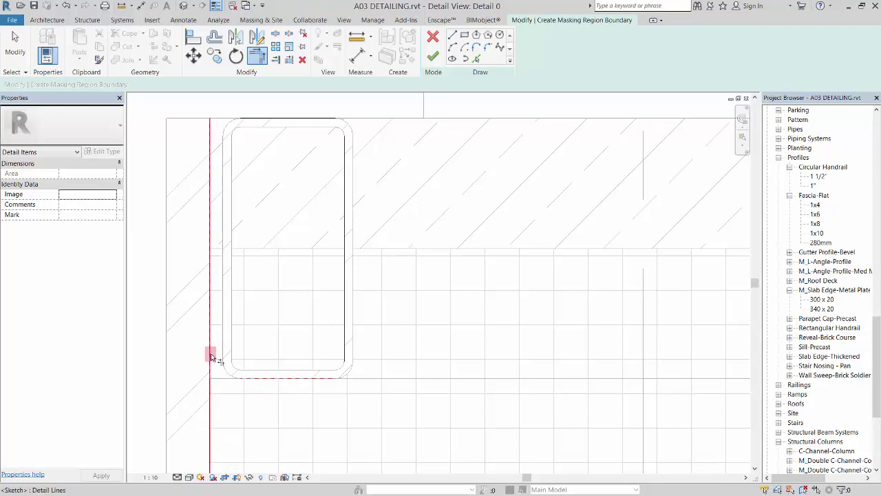
pyautogui.click(211, 356)
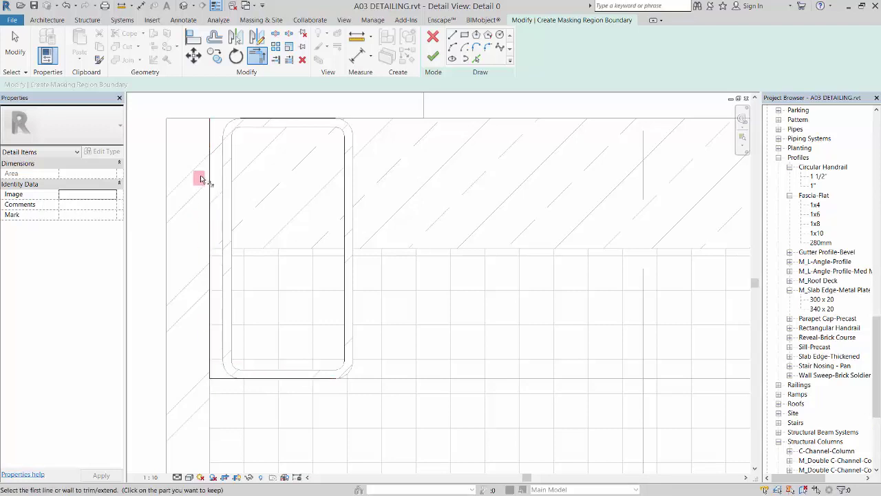
pyautogui.click(307, 122)
pyautogui.click(344, 163)
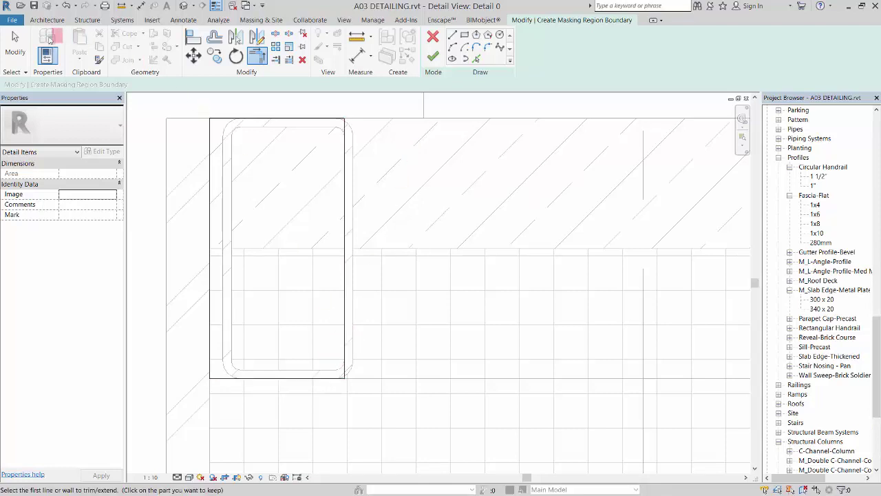
# Check the line style of the boundary's top edge and finish the masking region
pyautogui.click(15, 43)
pyautogui.click(270, 114)
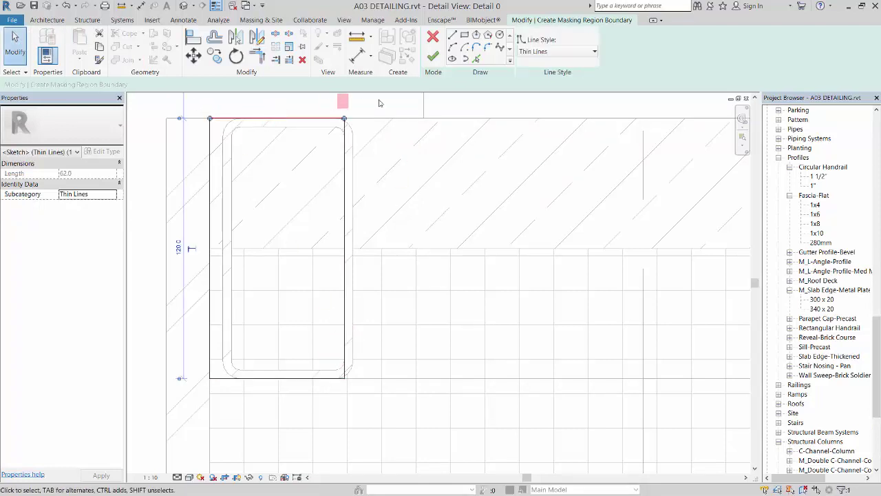
pyautogui.click(535, 52)
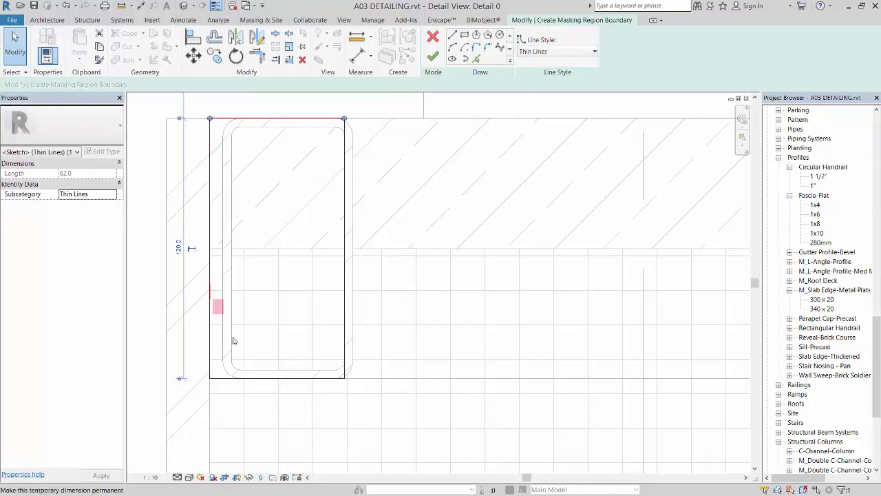
pyautogui.click(434, 55)
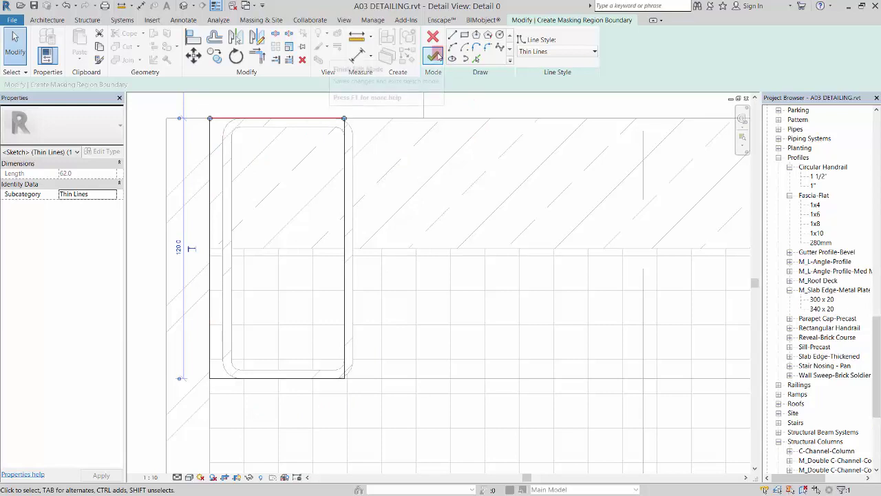
pyautogui.click(142, 104)
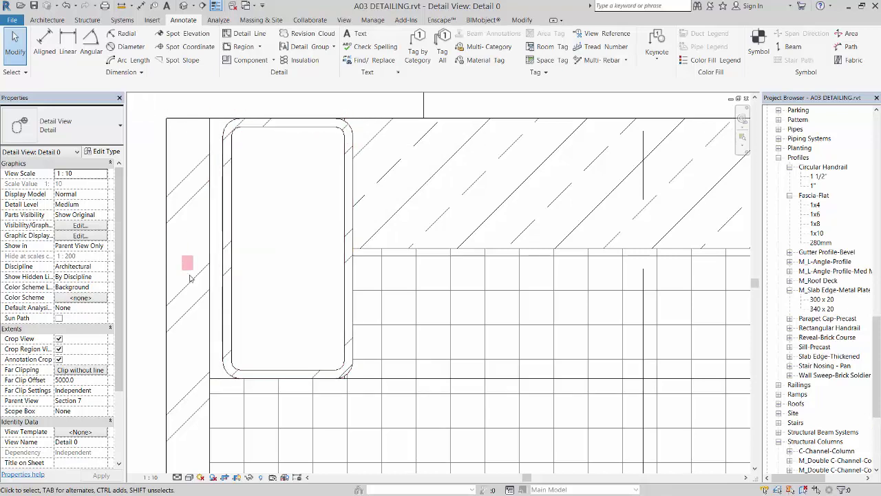
# Display true line weights and shift the masking region's plate-side edge slightly away from the edge plate
pyautogui.press('t')
pyautogui.press('l')
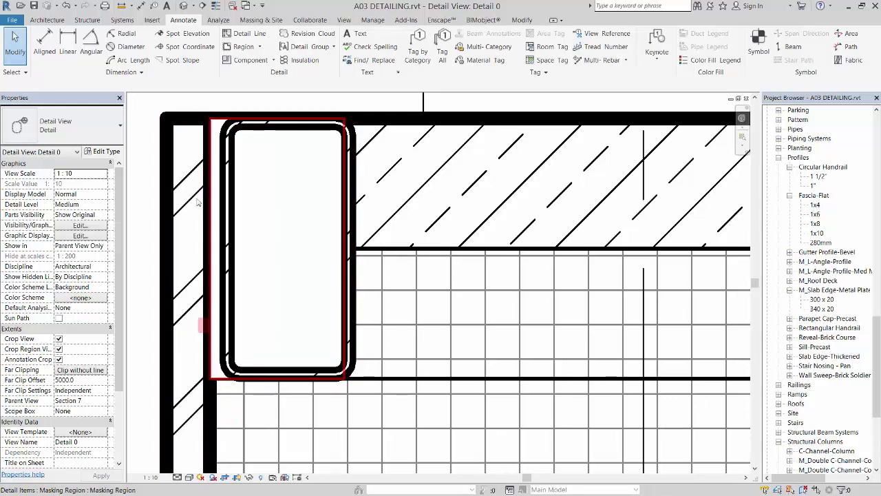
pyautogui.click(223, 379)
pyautogui.scroll(2, 215, 275)
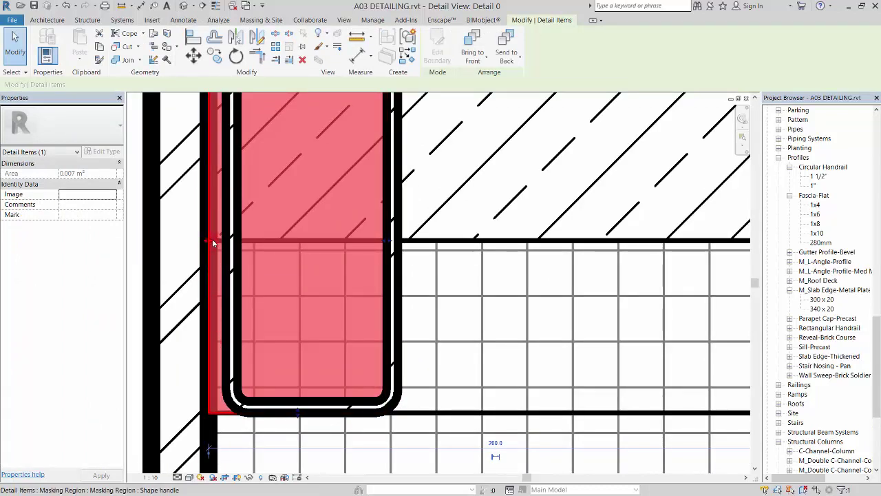
pyautogui.moveTo(212, 241); pyautogui.dragTo(219, 243)
pyautogui.scroll(-2, 211, 277)
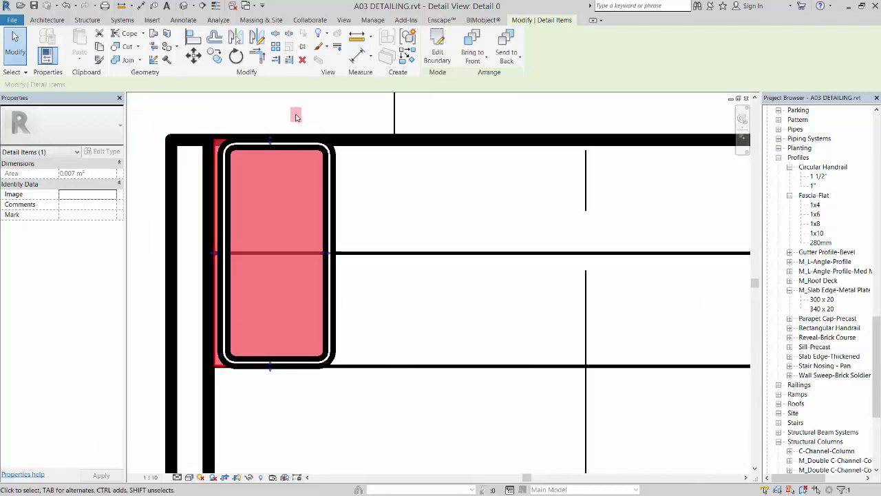
pyautogui.click(296, 117)
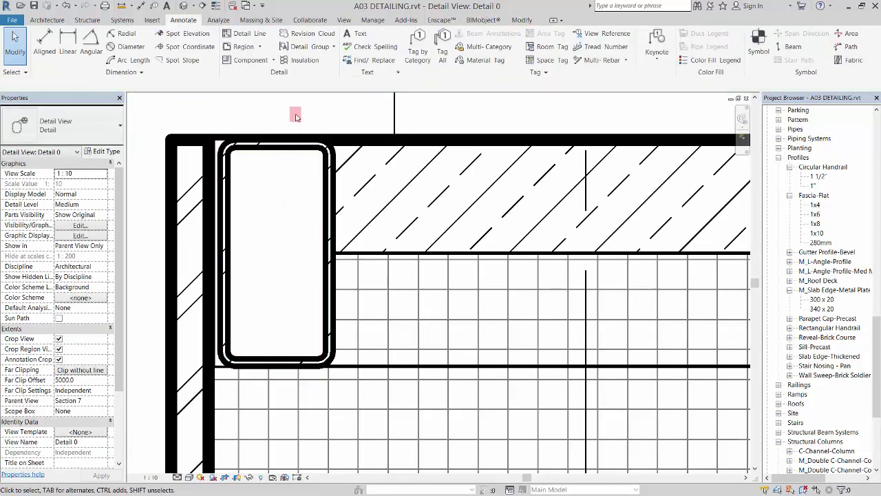
# Compare the masking region's edge beside the plate in thin-line display and in true line weights
pyautogui.press('t')
pyautogui.press('l')
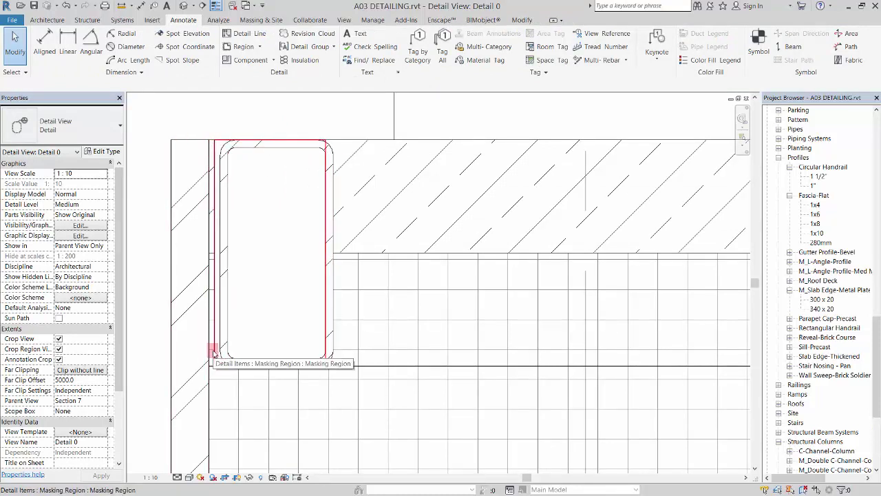
pyautogui.press('t')
pyautogui.press('l')
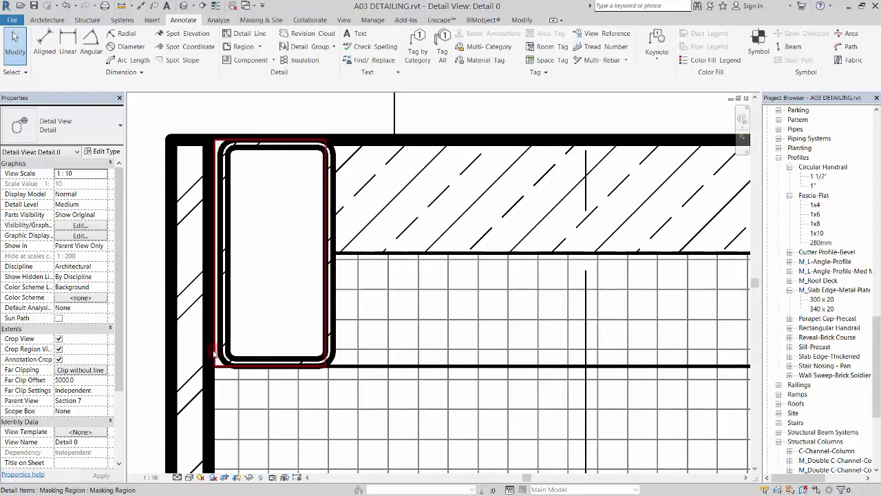
pyautogui.press('t')
pyautogui.press('l')
# Stretch the masking region's plate-side edge to align with the inner face of the edge plate
pyautogui.scroll(2, 213, 285)
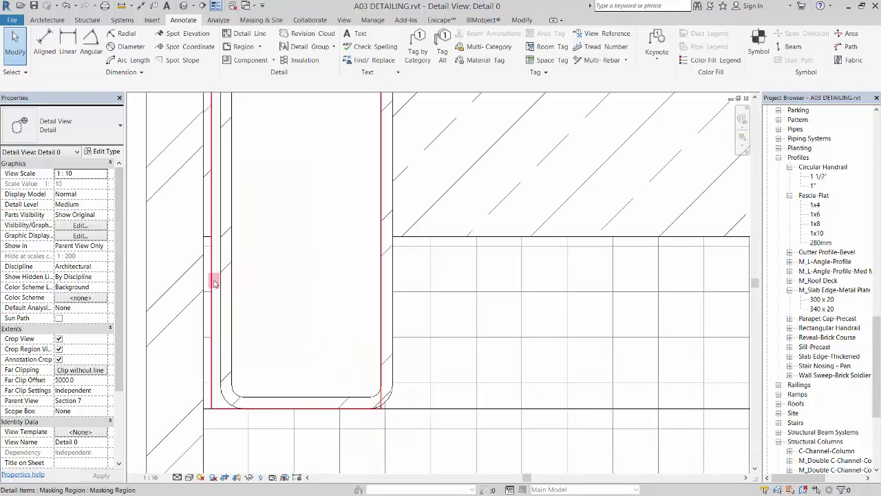
pyautogui.click(213, 283)
pyautogui.moveTo(207, 237); pyautogui.dragTo(205, 238)
# Set the masking region's boundary line along the edge plate to the Wide Lines style and finish the boundary edit
pyautogui.click(436, 52)
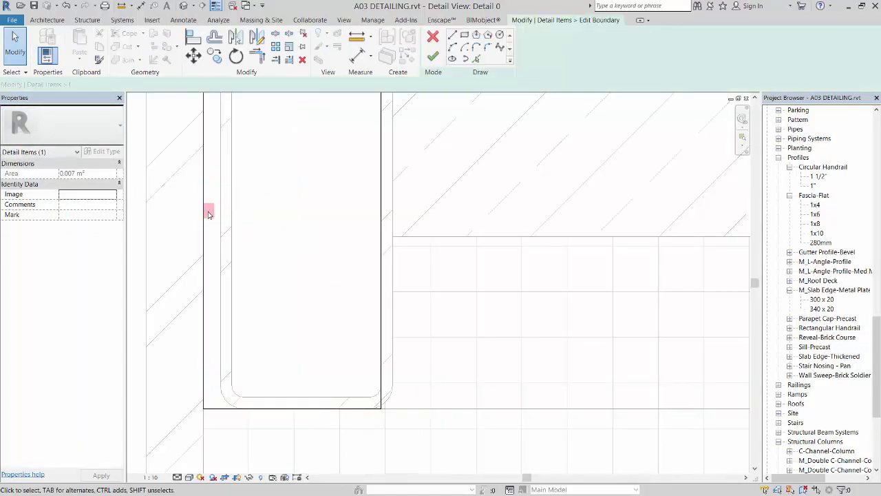
pyautogui.click(207, 213)
pyautogui.click(556, 55)
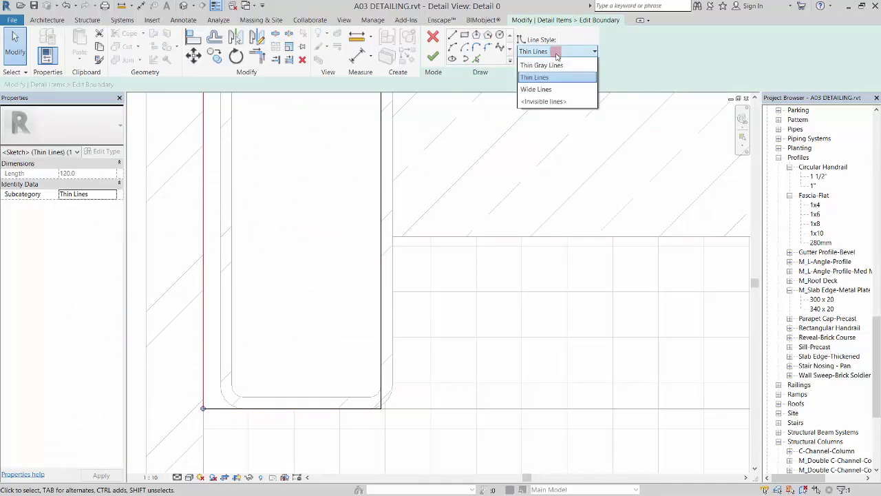
pyautogui.click(543, 184)
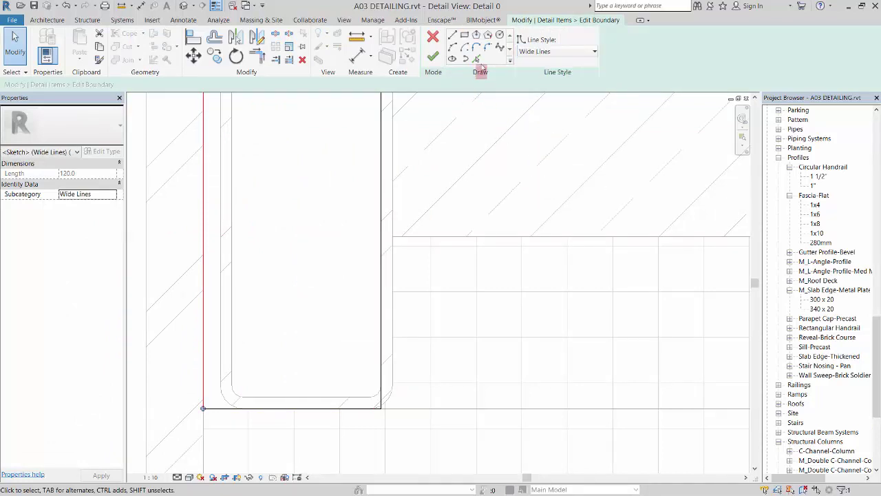
pyautogui.click(434, 56)
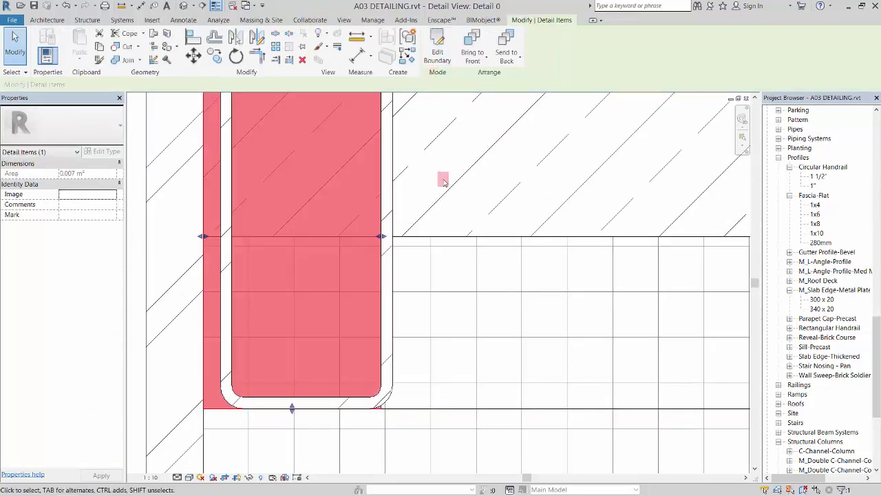
# Deselect the masking region and display true line weights to check the whole slab edge detail
pyautogui.press('Escape')
pyautogui.press('t')
pyautogui.press('l')
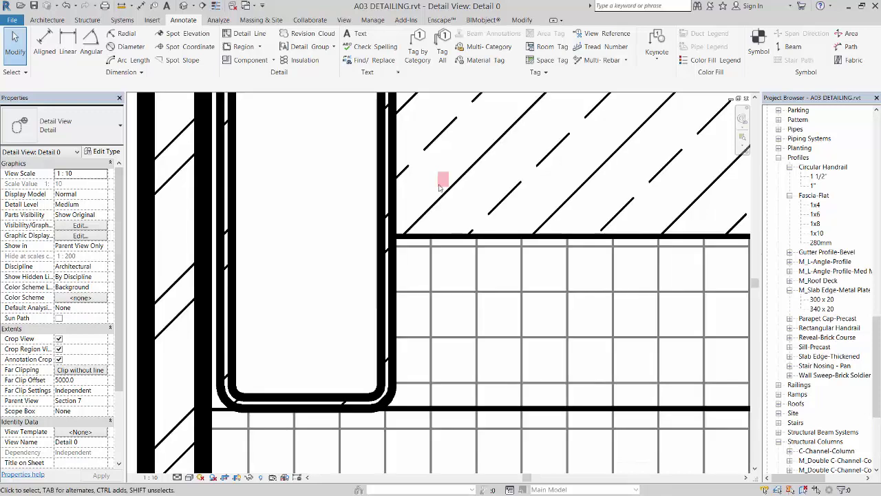
pyautogui.scroll(-2, 439, 184)
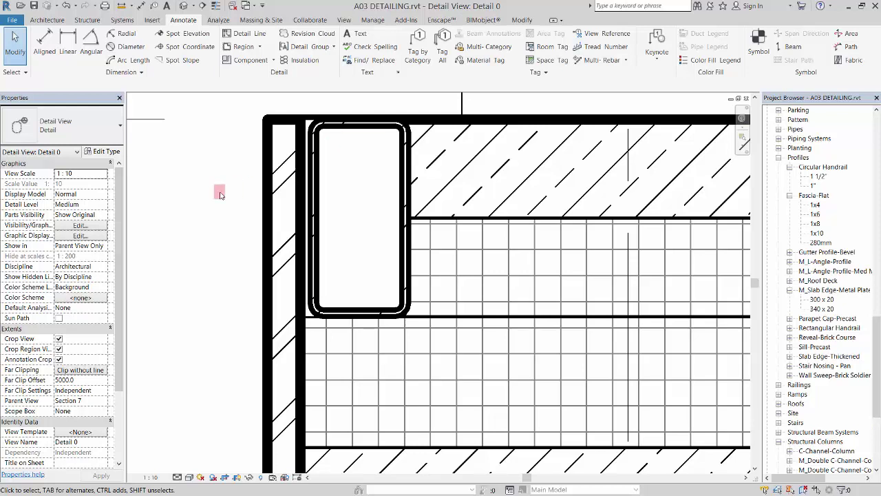
pyautogui.scroll(-2, 220, 195)
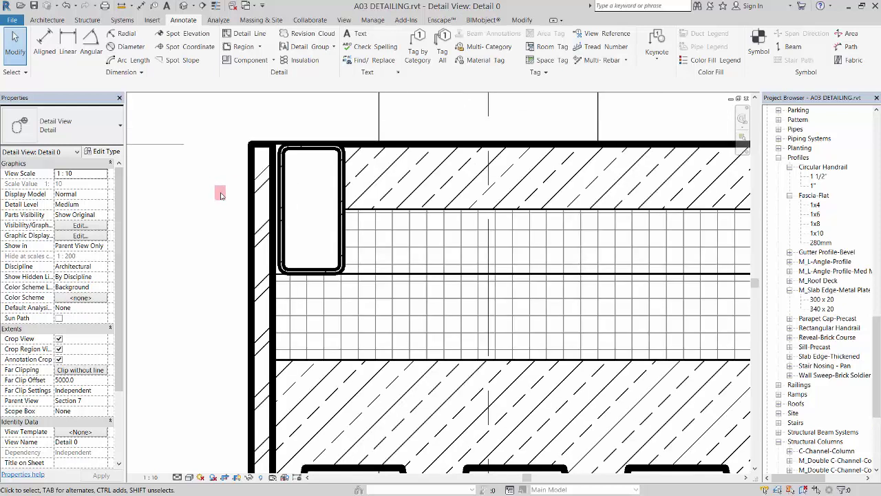